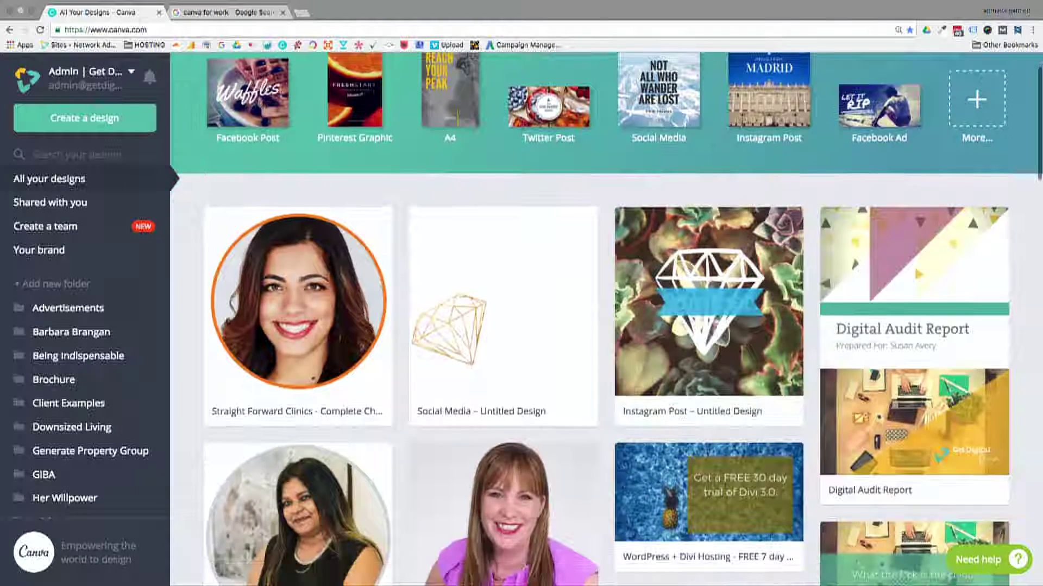
Step: Scroll the All your designs page back to the top so the Create a design row shows
{"action": "scroll", "coordinate": [447, 145], "scroll_direction": "up", "scroll_amount": 2}
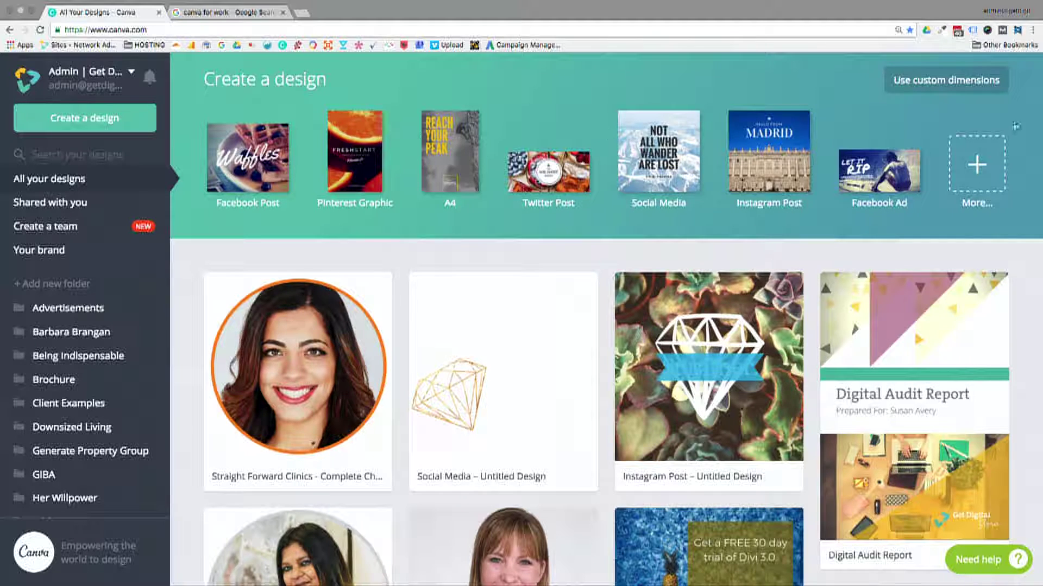
Step: Create a custom-size design of 1000 × 1000 px, keeping pixels as the unit
{"action": "left_click", "coordinate": [935, 76]}
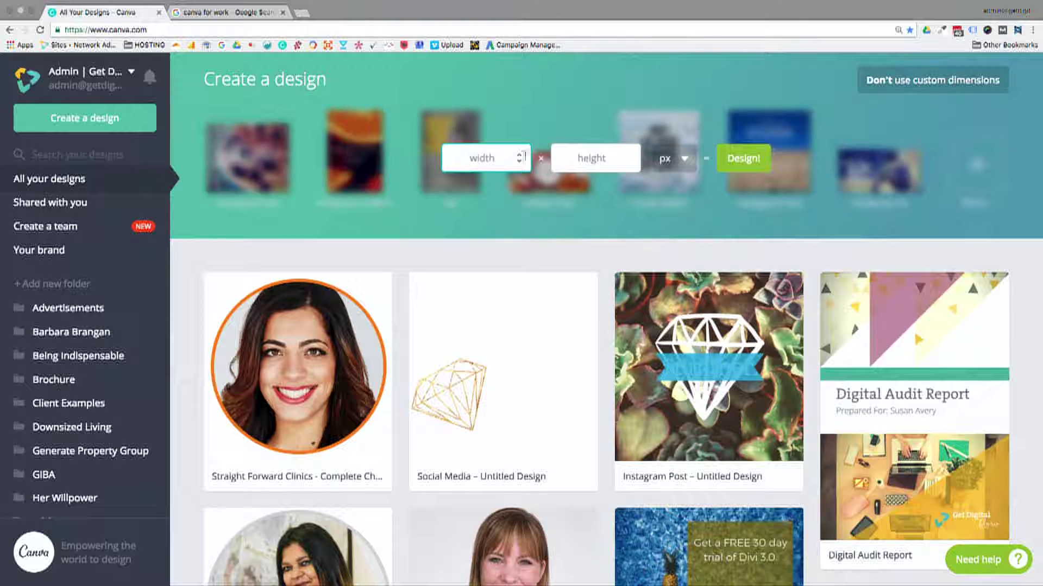
{"action": "left_click", "coordinate": [671, 159]}
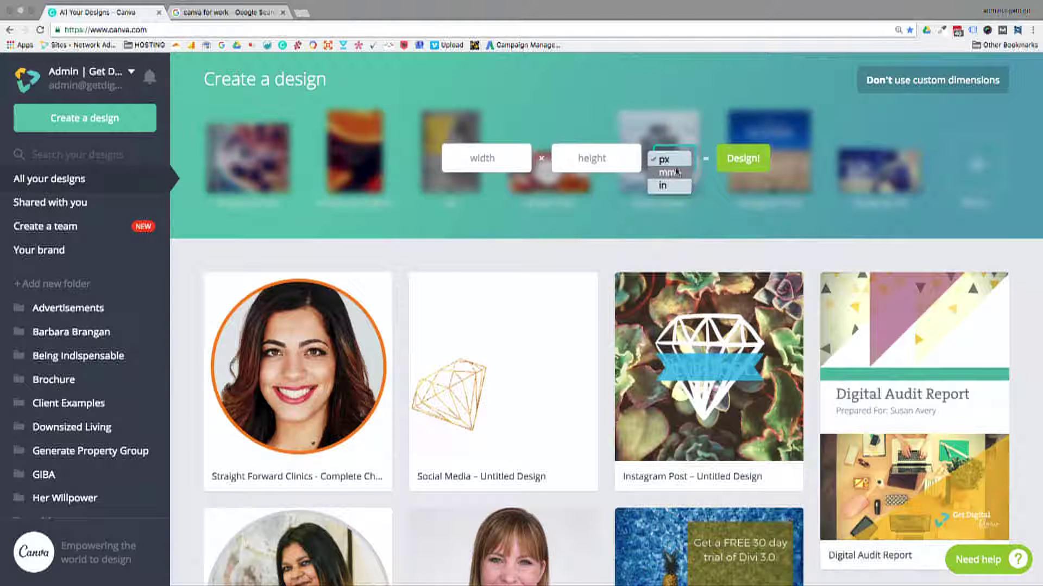
{"action": "left_click", "coordinate": [663, 159]}
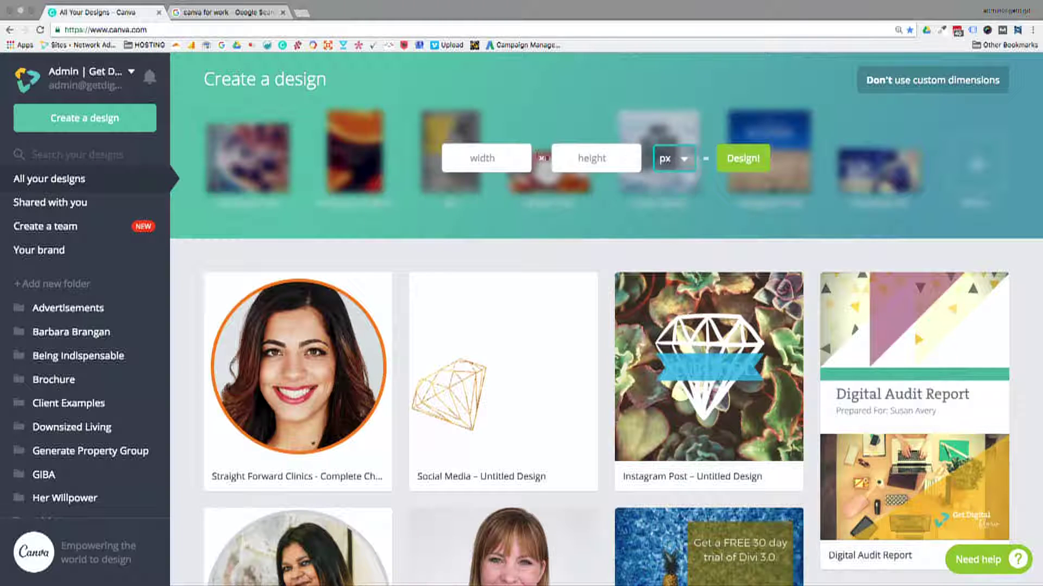
{"action": "left_click", "coordinate": [500, 159]}
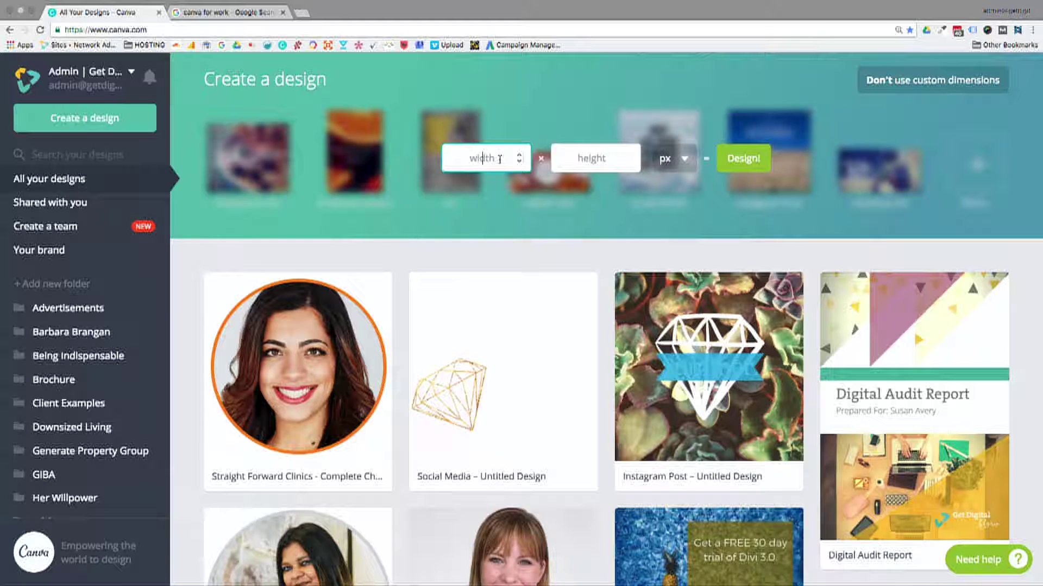
{"action": "type", "text": "100"}
{"action": "key", "text": "Tab"}
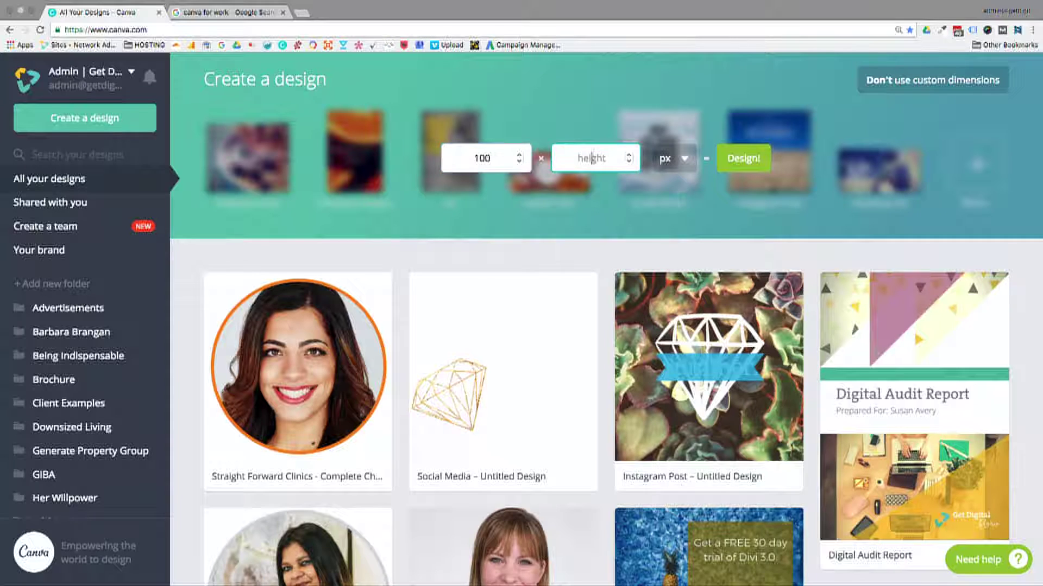
{"action": "left_click", "coordinate": [506, 148]}
{"action": "type", "text": "0"}
{"action": "key", "text": "Tab"}
{"action": "type", "text": "1000"}
{"action": "left_click", "coordinate": [743, 169]}
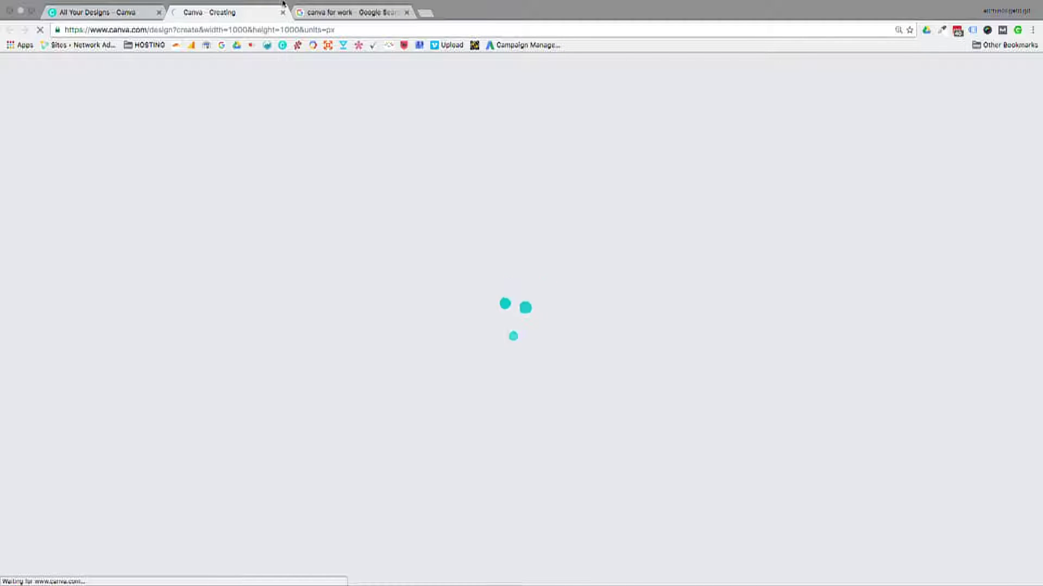
Step: Return to the All your designs tab, hide the custom-size fields and scroll the folder sidebar
{"action": "left_click", "coordinate": [112, 15]}
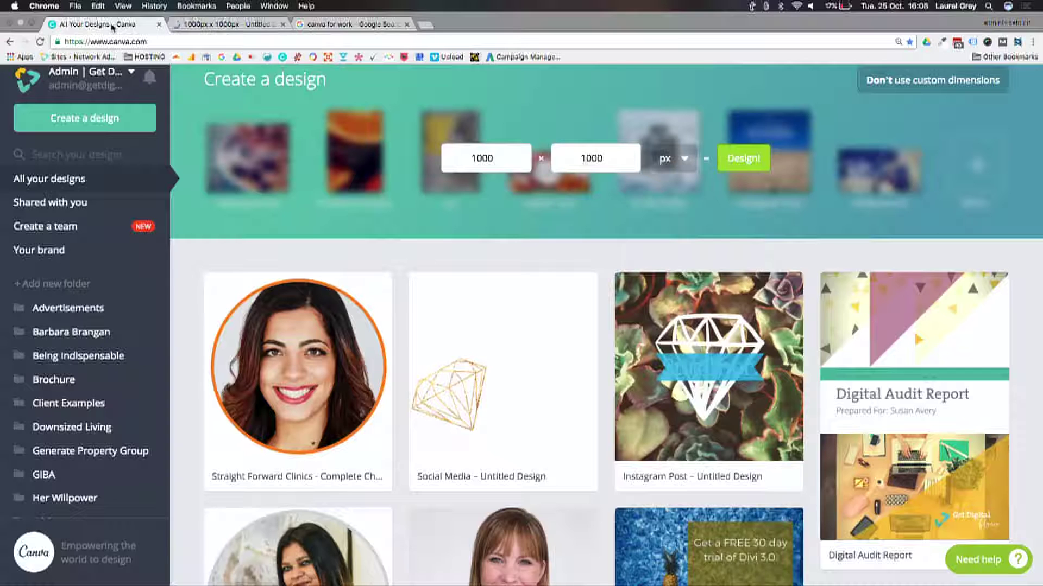
{"action": "left_click", "coordinate": [33, 180]}
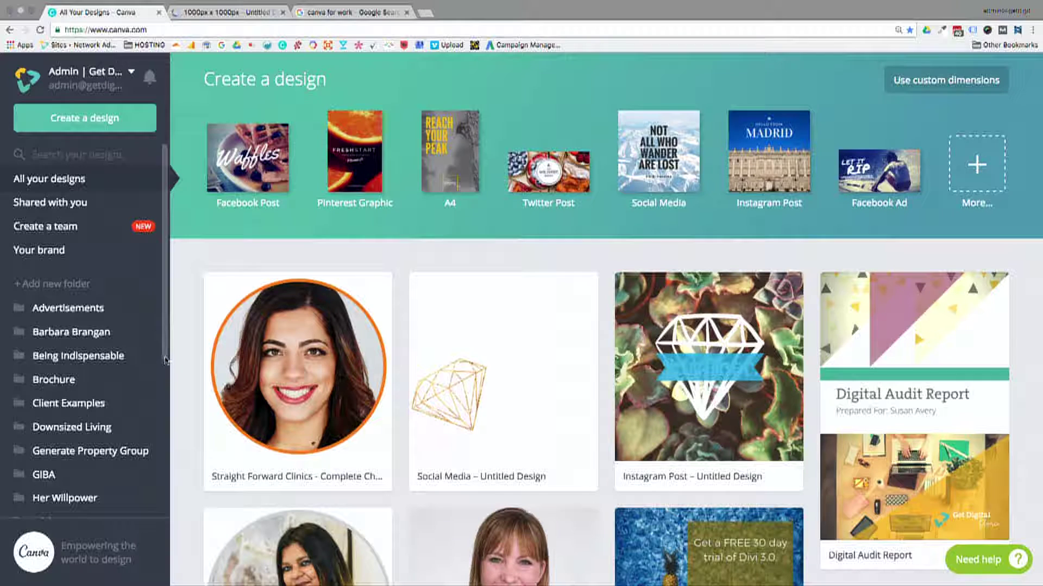
{"action": "scroll", "coordinate": [163, 390], "scroll_direction": "down", "scroll_amount": 5}
{"action": "scroll", "coordinate": [163, 428], "scroll_direction": "down", "scroll_amount": 3}
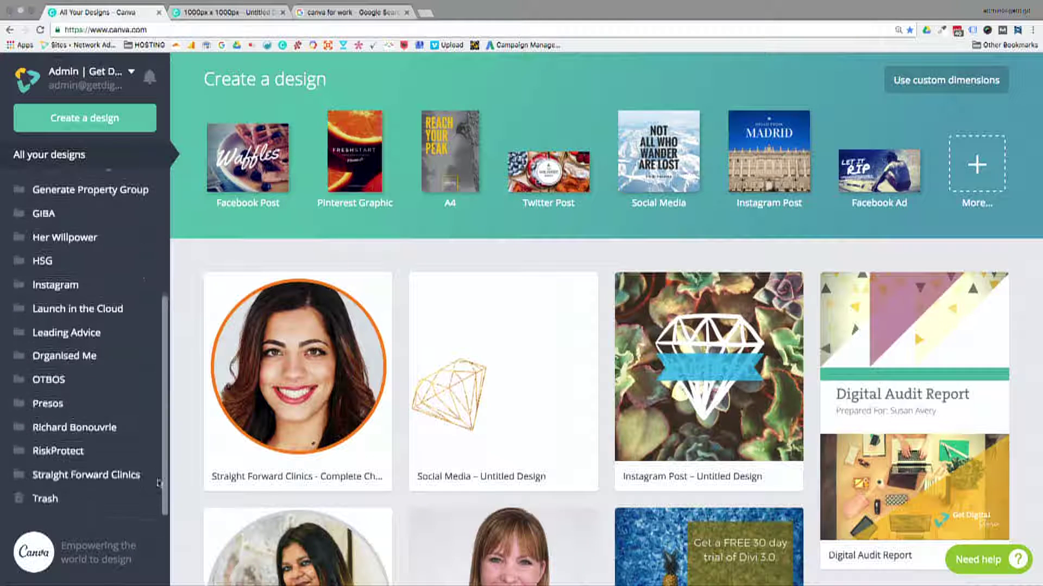
{"action": "scroll", "coordinate": [157, 361], "scroll_direction": "up", "scroll_amount": 8}
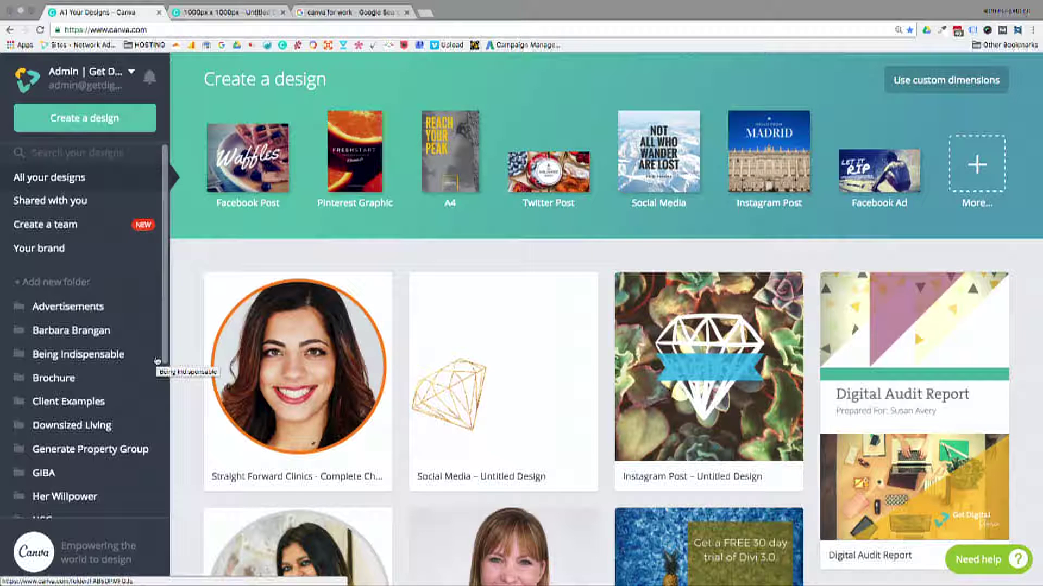
{"action": "scroll", "coordinate": [157, 361], "scroll_direction": "down", "scroll_amount": 5}
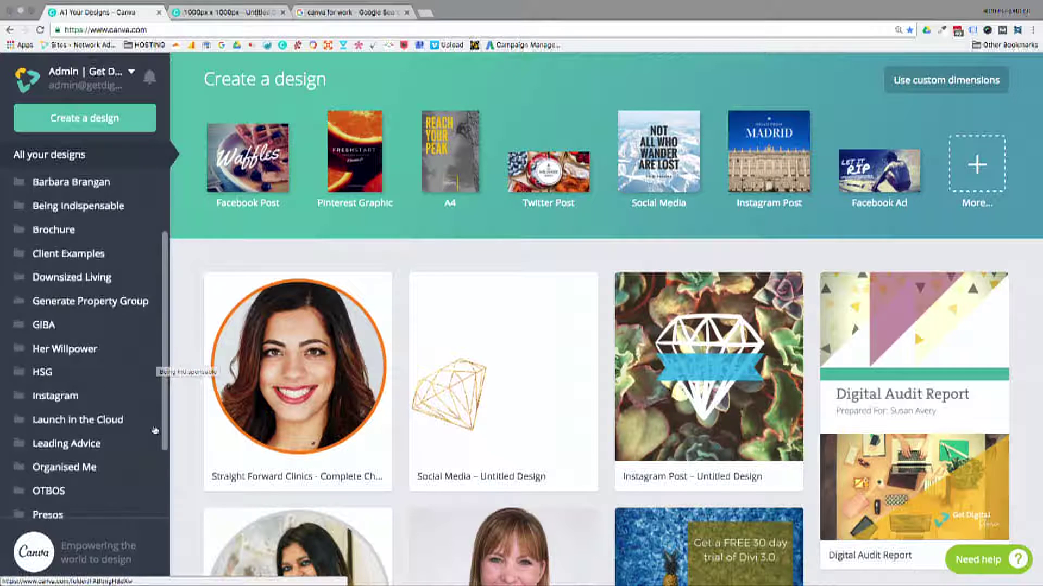
{"action": "scroll", "coordinate": [157, 325], "scroll_direction": "up", "scroll_amount": 6}
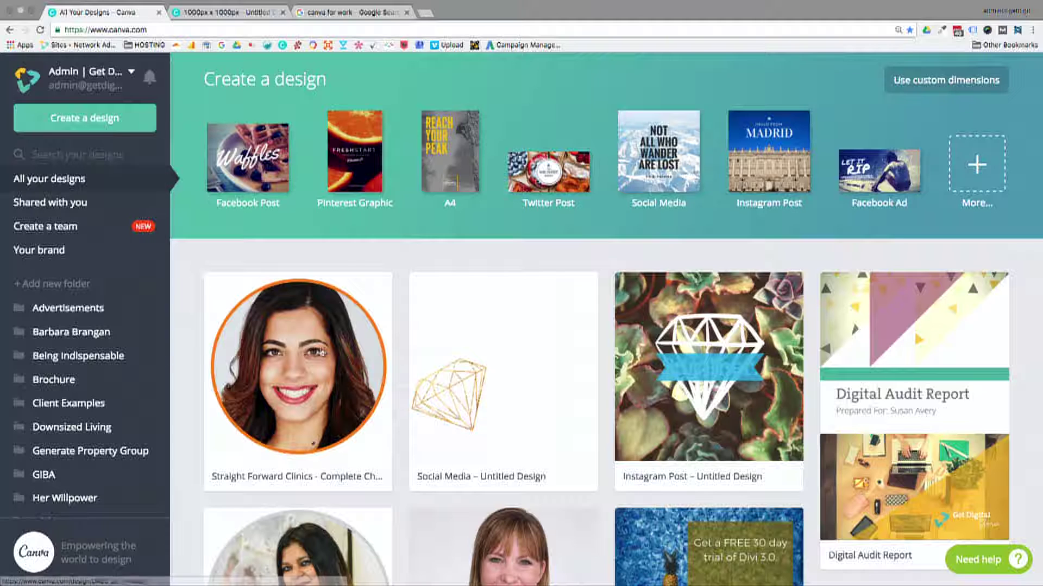
Step: Open the Social Media – Untitled Design and rotate the gold diamond image the other way
{"action": "left_click", "coordinate": [502, 361]}
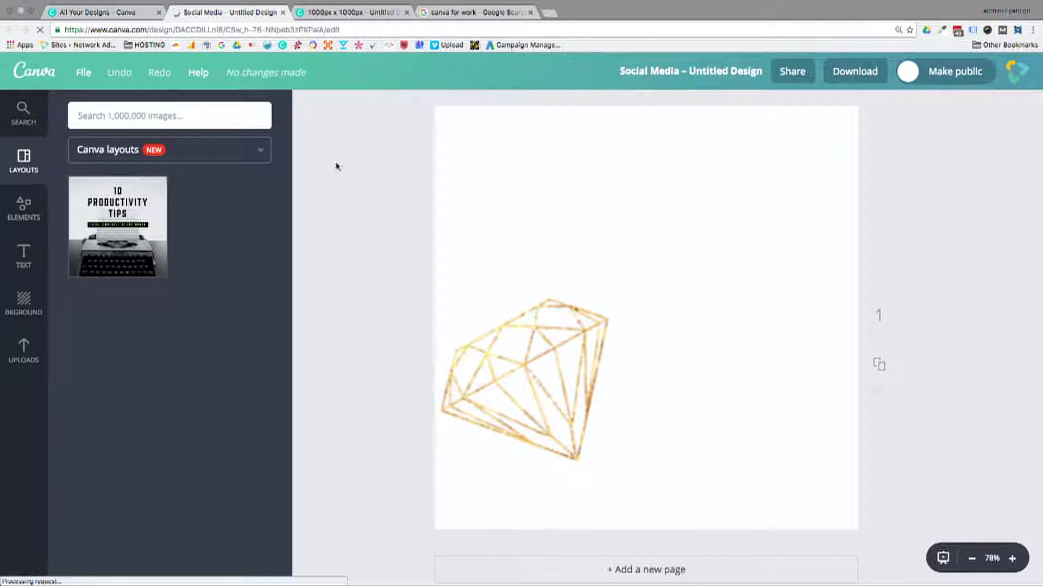
{"action": "left_click", "coordinate": [553, 363]}
{"action": "left_click_drag", "start_coordinate": [610, 560], "coordinate": [731, 430]}
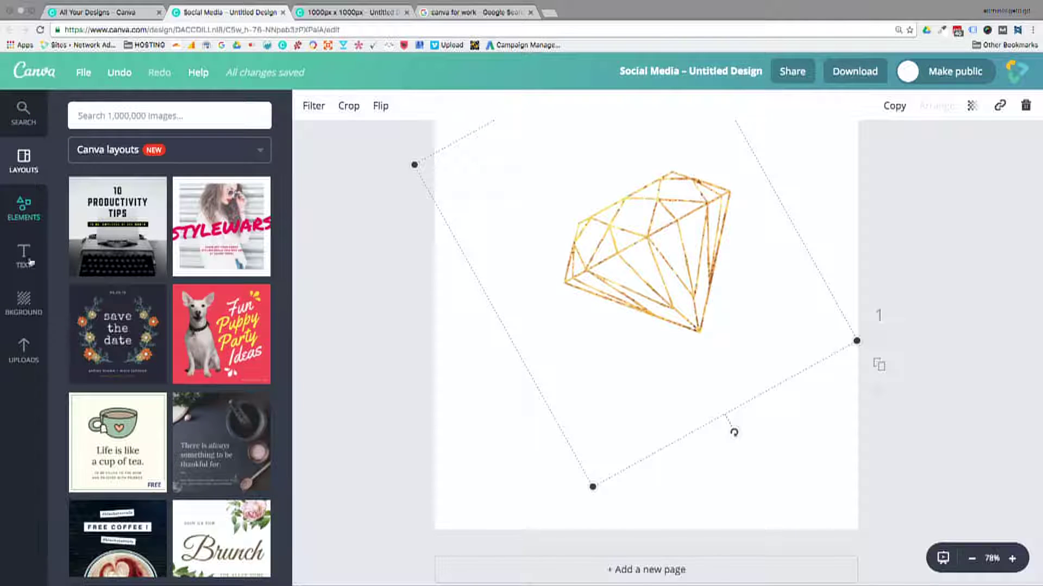
Step: In Uploads, create a new folder named 'Teach Me Tech'
{"action": "left_click", "coordinate": [27, 359]}
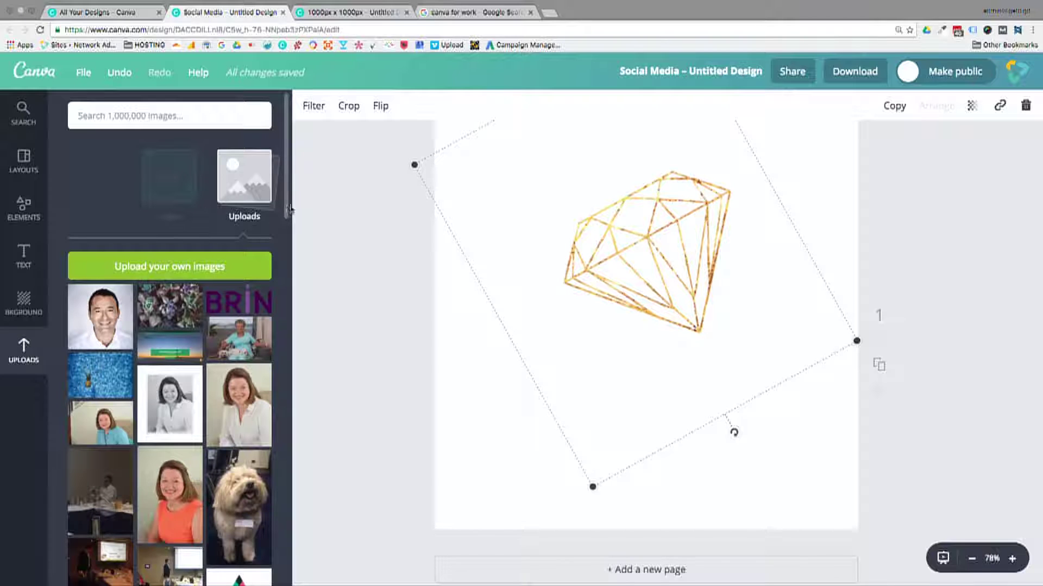
{"action": "scroll", "coordinate": [278, 339], "scroll_direction": "down", "scroll_amount": 10}
{"action": "scroll", "coordinate": [278, 347], "scroll_direction": "down", "scroll_amount": 4}
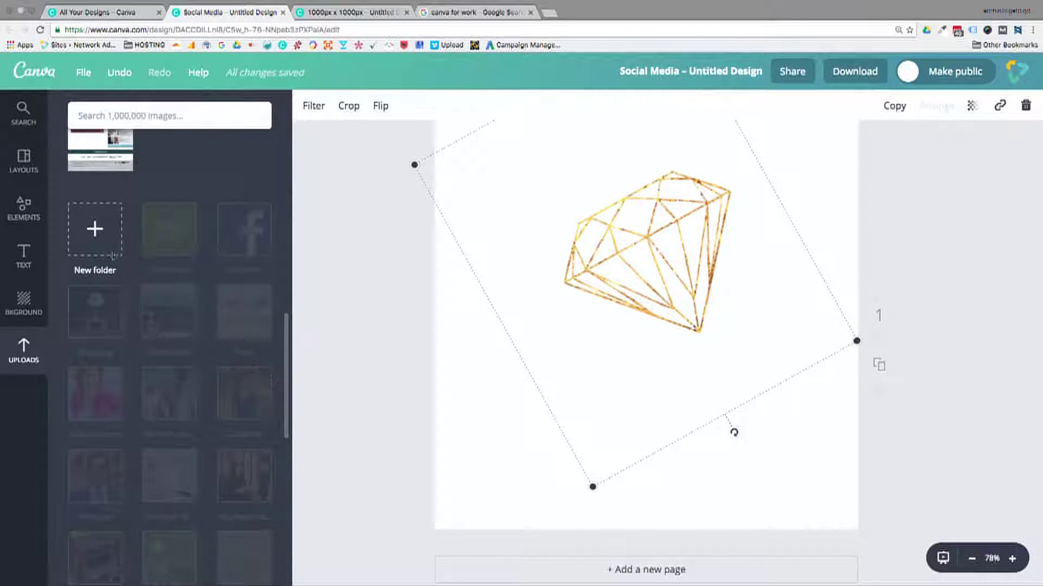
{"action": "left_click", "coordinate": [103, 235]}
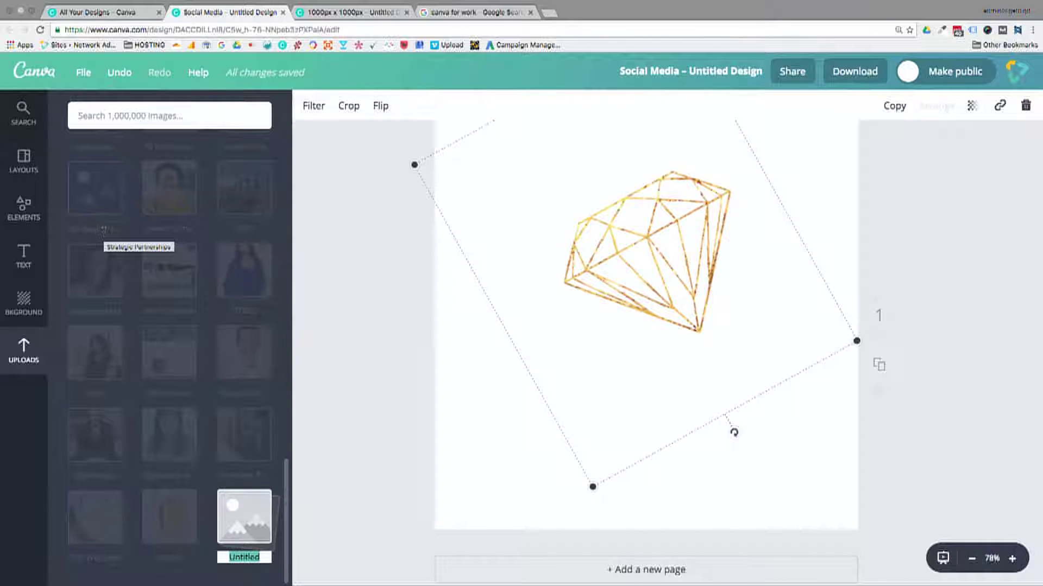
{"action": "type", "text": "Teach Me Tech"}
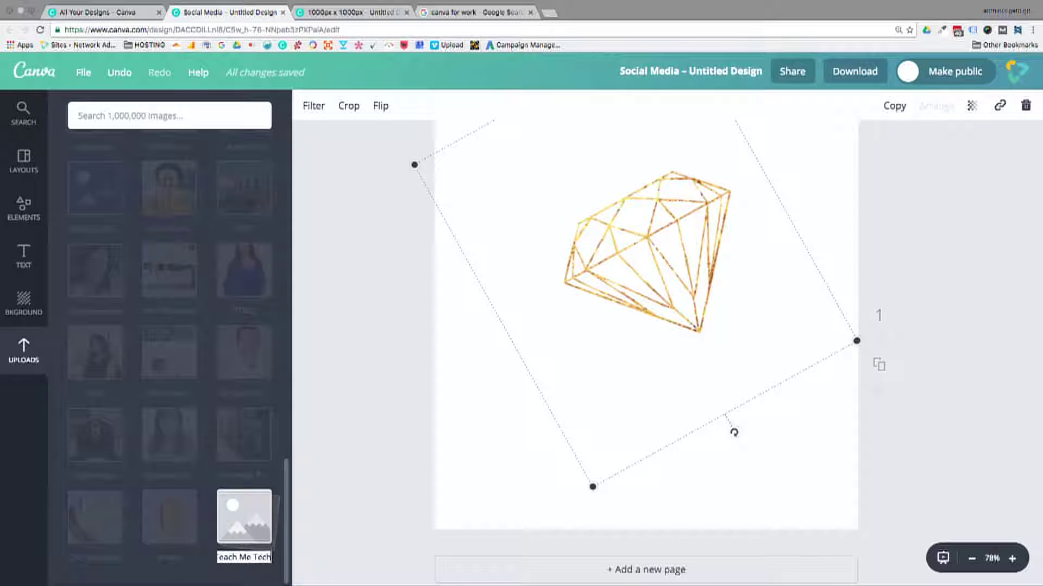
{"action": "key", "text": "Return"}
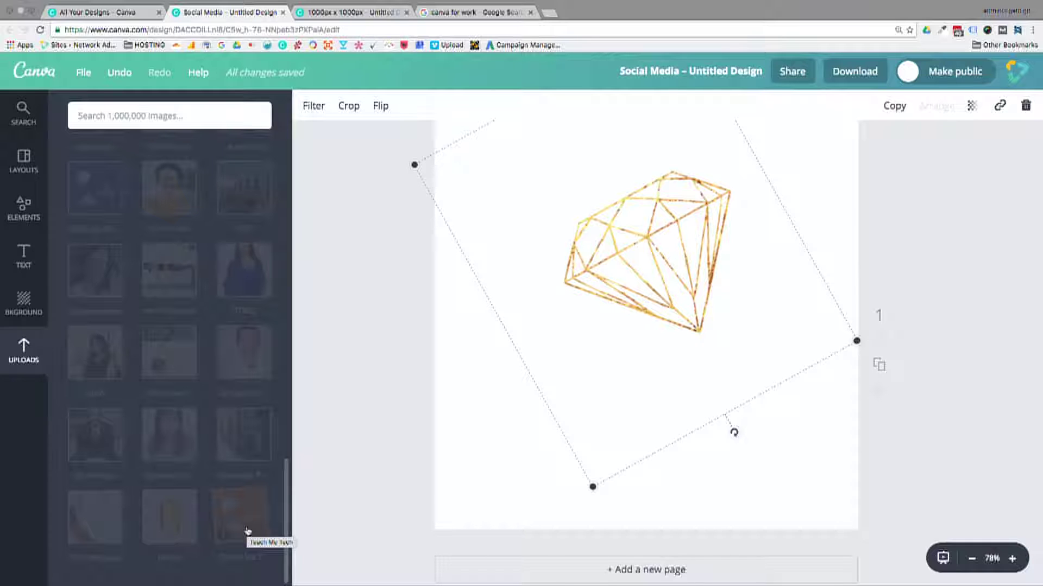
Step: Add a second page to the design and apply the Game Night layout to it
{"action": "left_click", "coordinate": [27, 128]}
{"action": "left_click", "coordinate": [11, 161]}
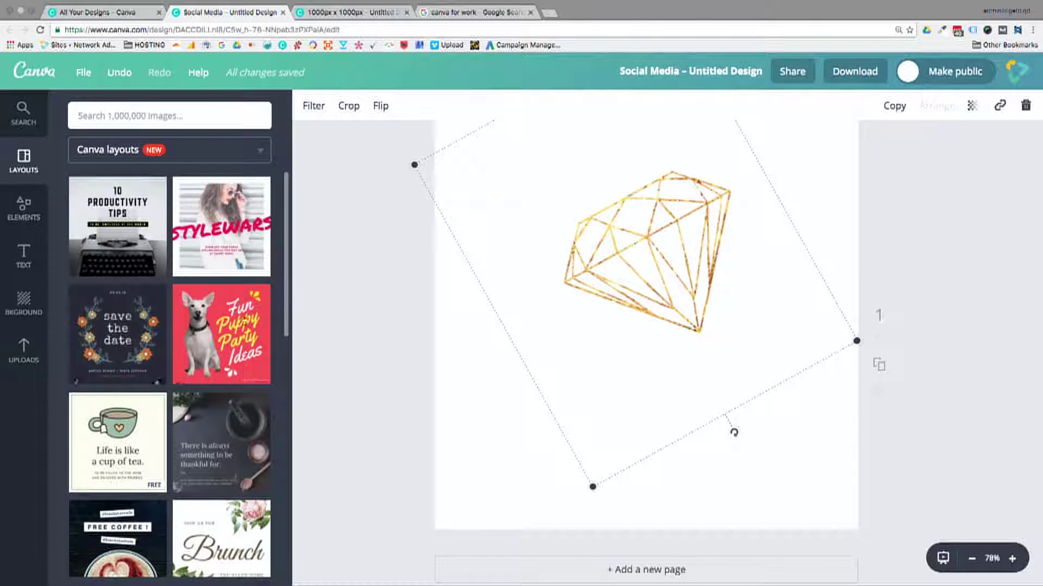
{"action": "scroll", "coordinate": [282, 304], "scroll_direction": "down", "scroll_amount": 10}
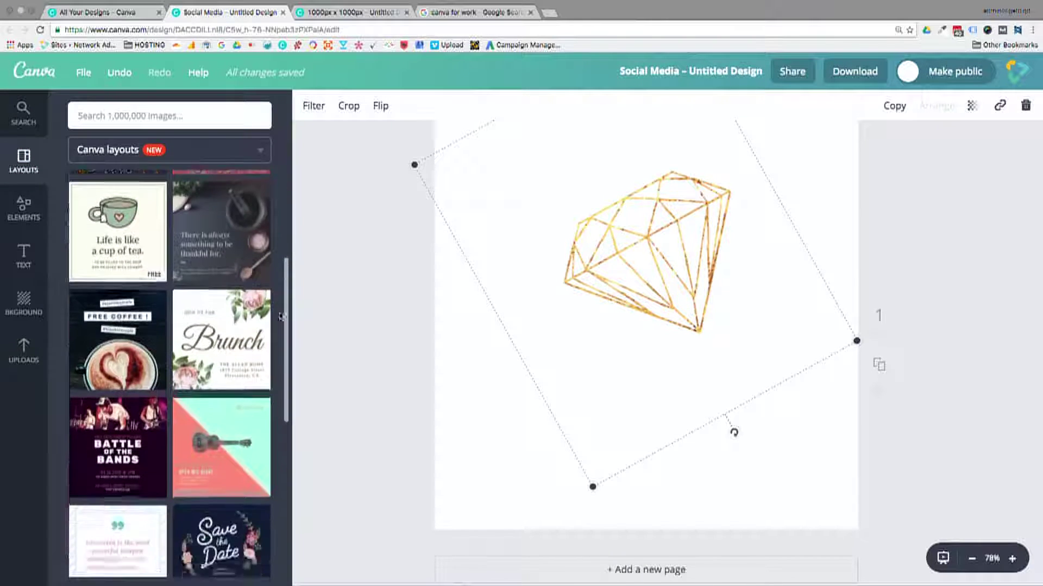
{"action": "scroll", "coordinate": [274, 380], "scroll_direction": "down", "scroll_amount": 5}
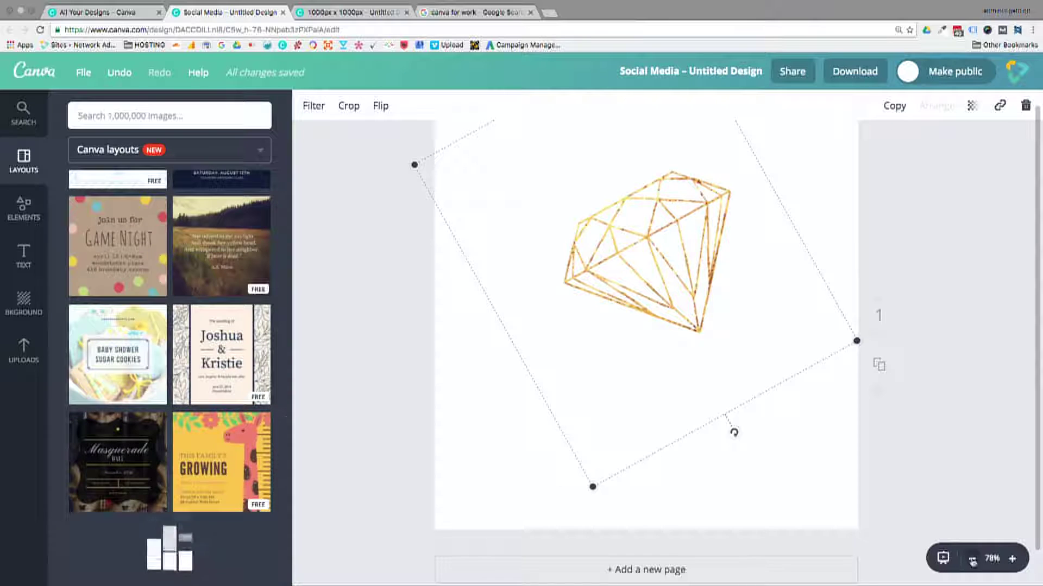
{"action": "left_click", "coordinate": [764, 578]}
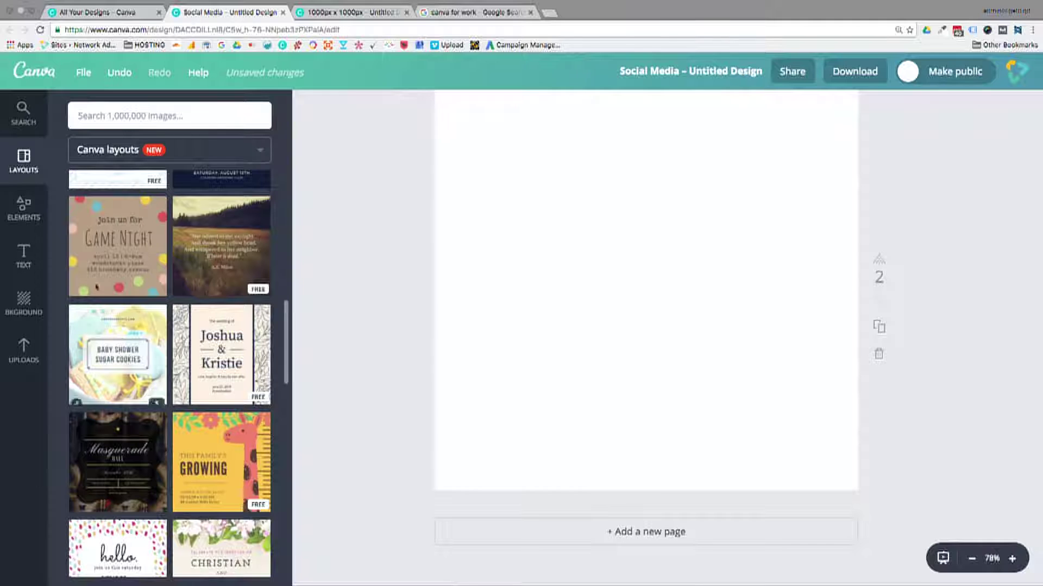
{"action": "left_click", "coordinate": [121, 275]}
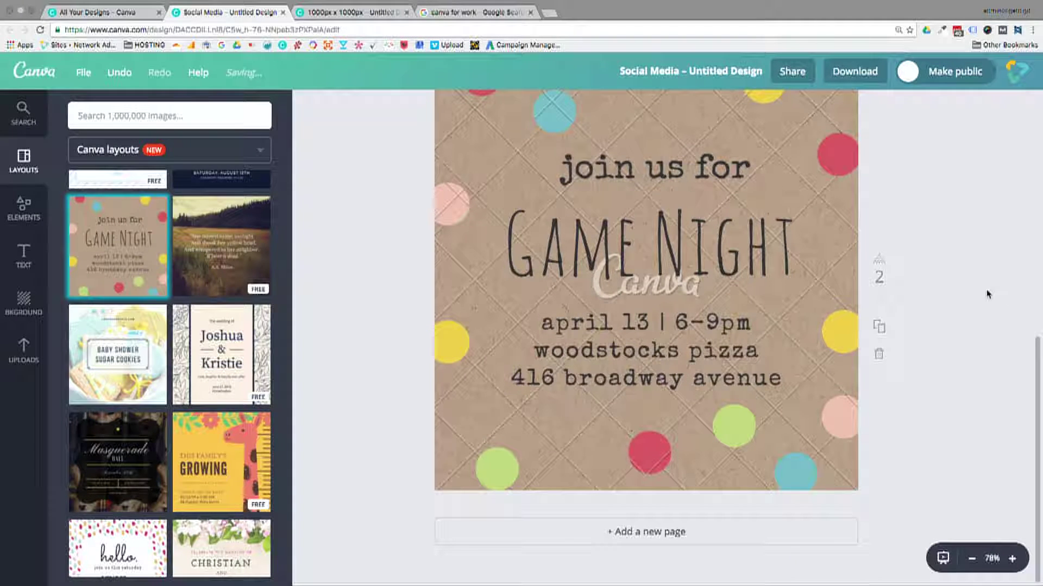
{"action": "scroll", "coordinate": [1028, 302], "scroll_direction": "up", "scroll_amount": 2}
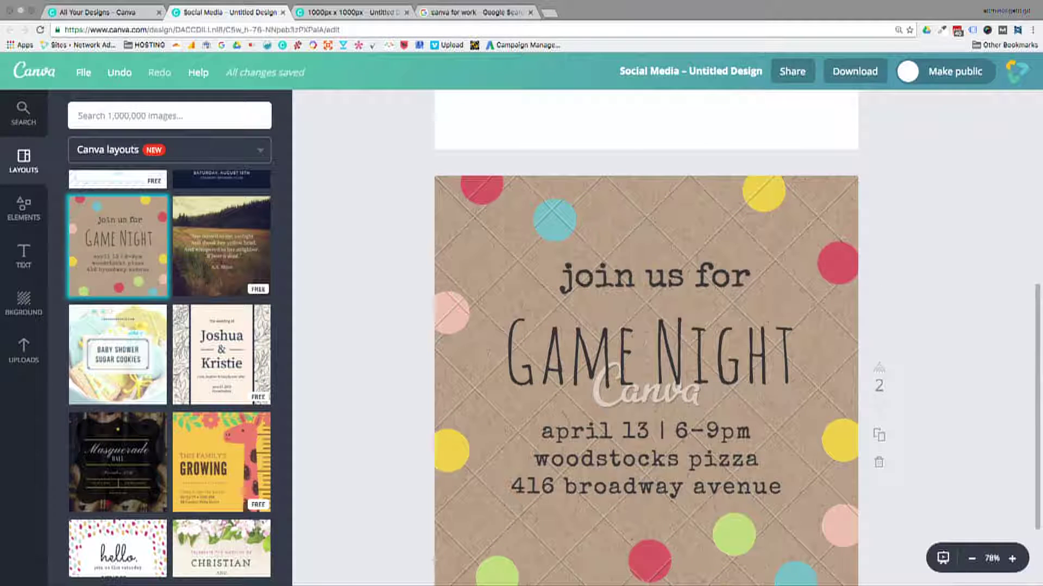
{"action": "left_click", "coordinate": [258, 153]}
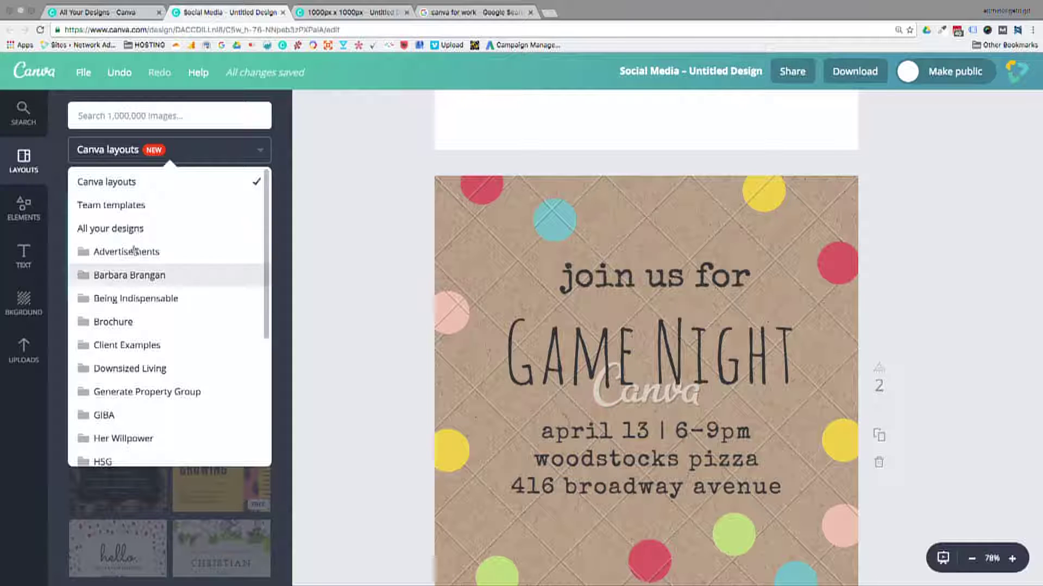
Step: Close the layout sources list, then open and close the File menu
{"action": "left_click", "coordinate": [185, 156]}
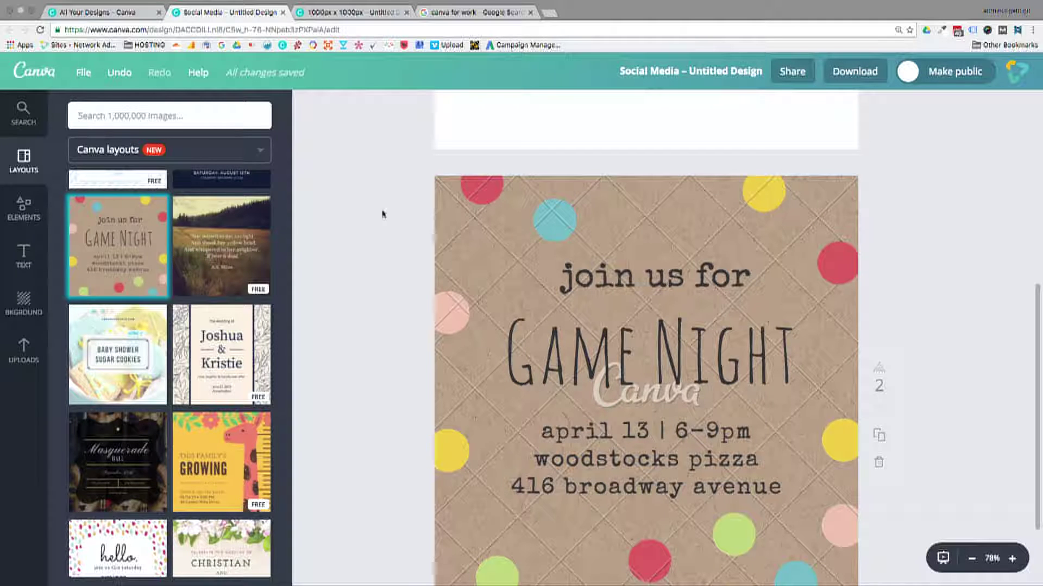
{"action": "left_click", "coordinate": [84, 73]}
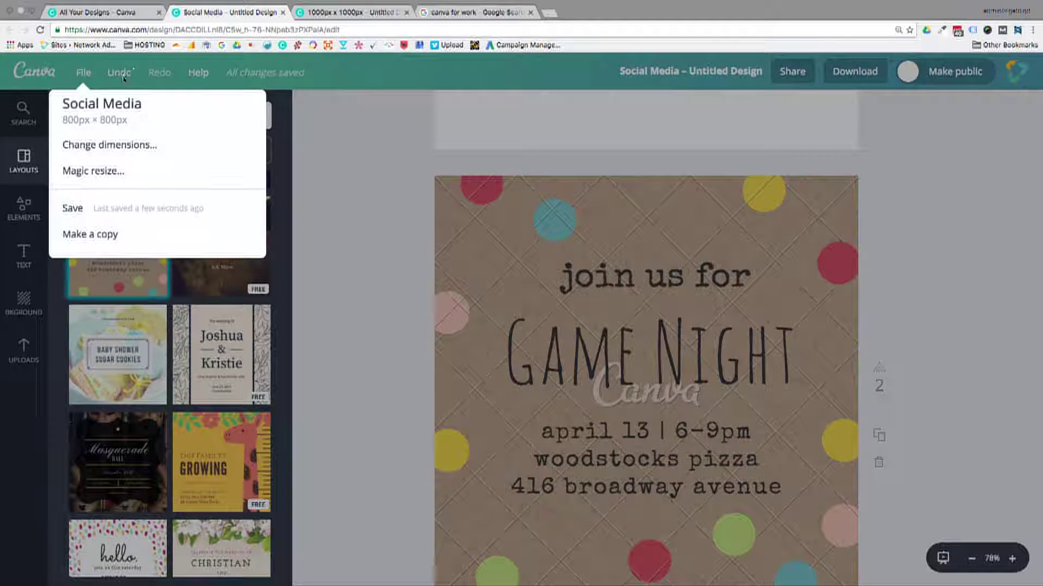
{"action": "left_click", "coordinate": [89, 77]}
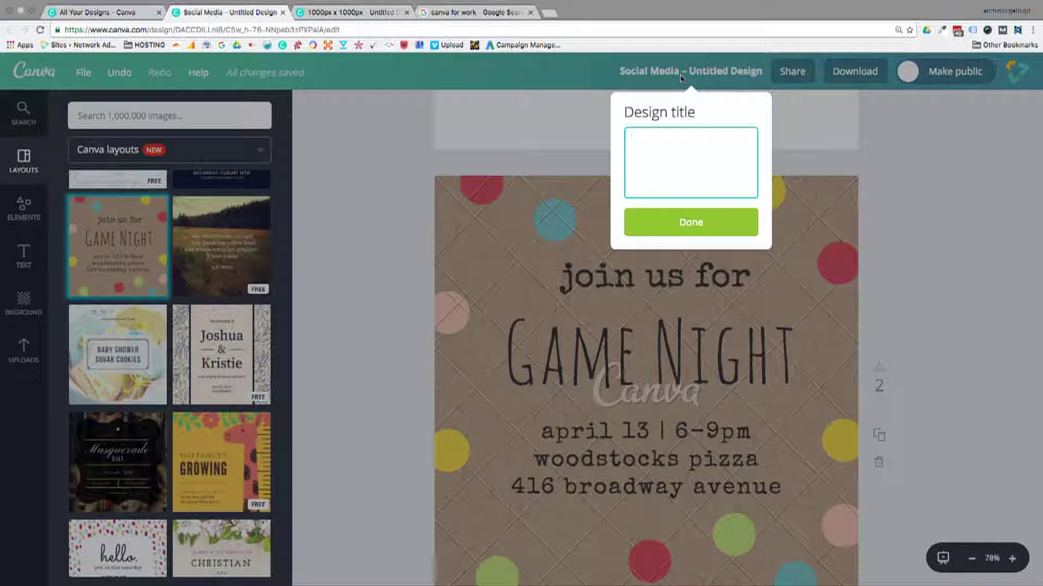
Step: Rename the design to 'Teach Me Tech - Sample Design - v01' and confirm
{"action": "type", "text": "Teach Me Tech - Sample Design"}
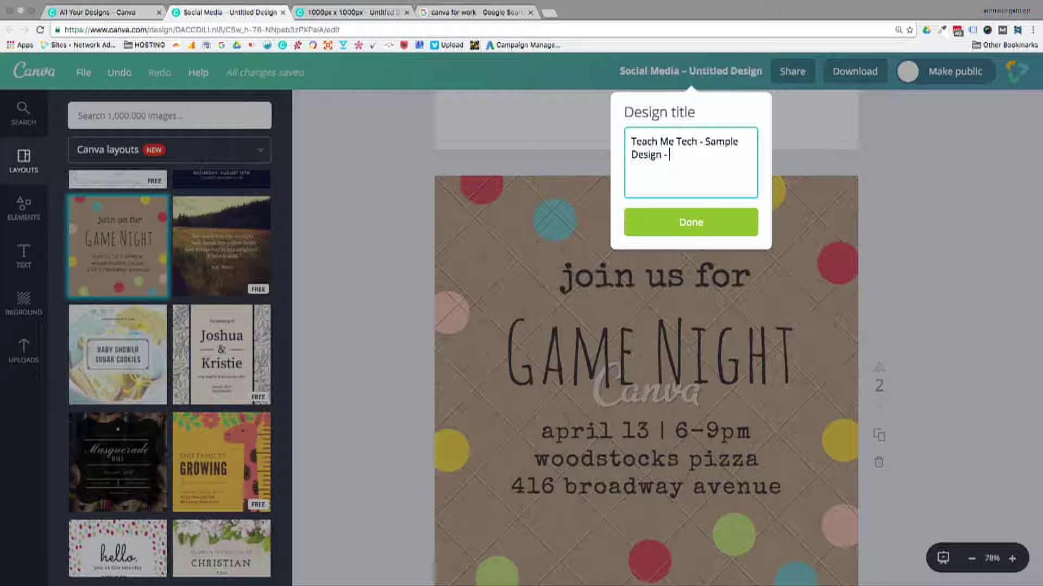
{"action": "type", "text": "- v01"}
{"action": "left_click", "coordinate": [695, 218]}
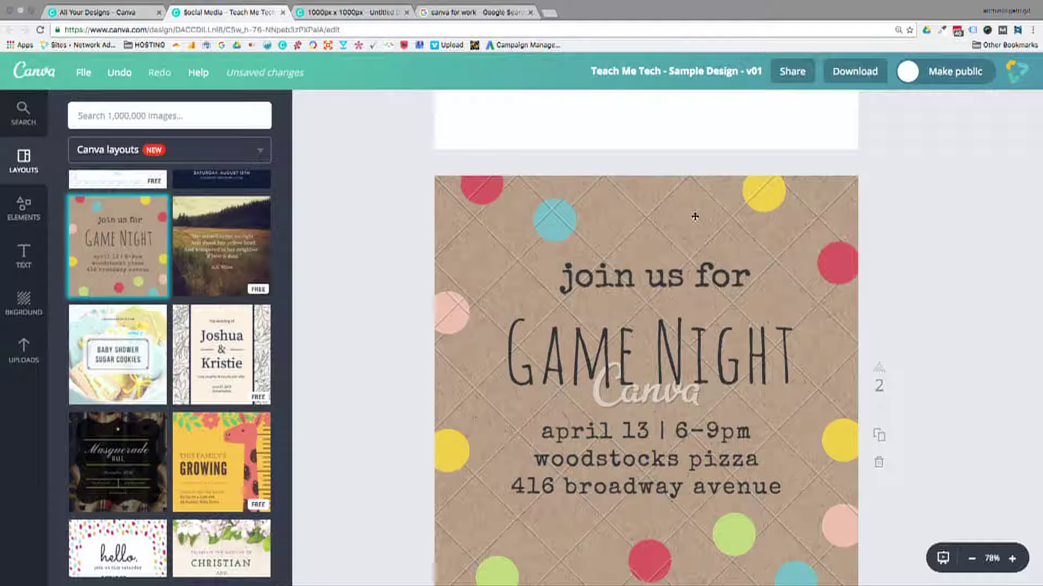